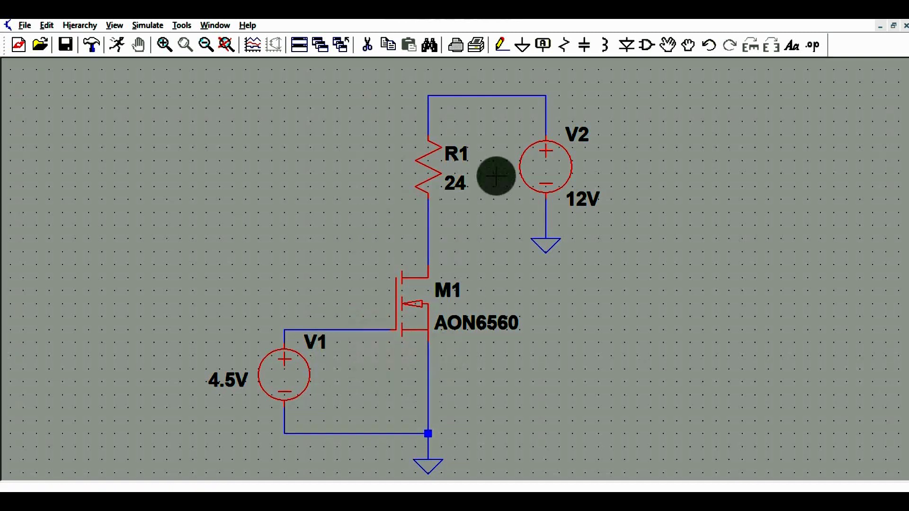
Step: Place resistor R2 horizontally in the wire between V1 and M1's gate, deleting a misplaced vertical one
click(564, 45)
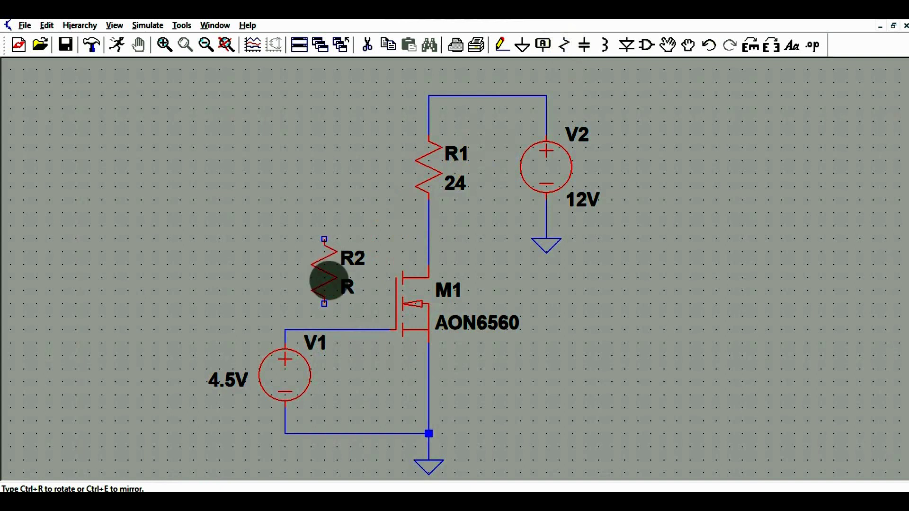
right_click(335, 282)
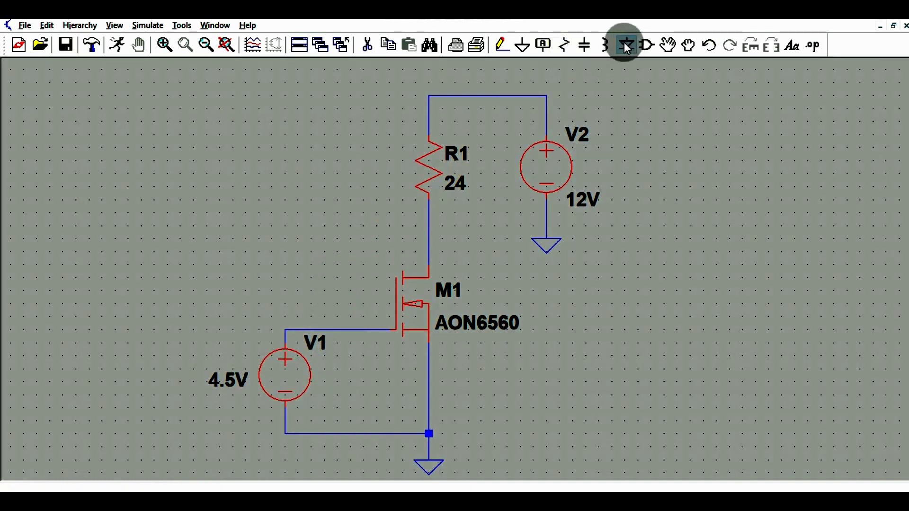
click(565, 46)
click(304, 263)
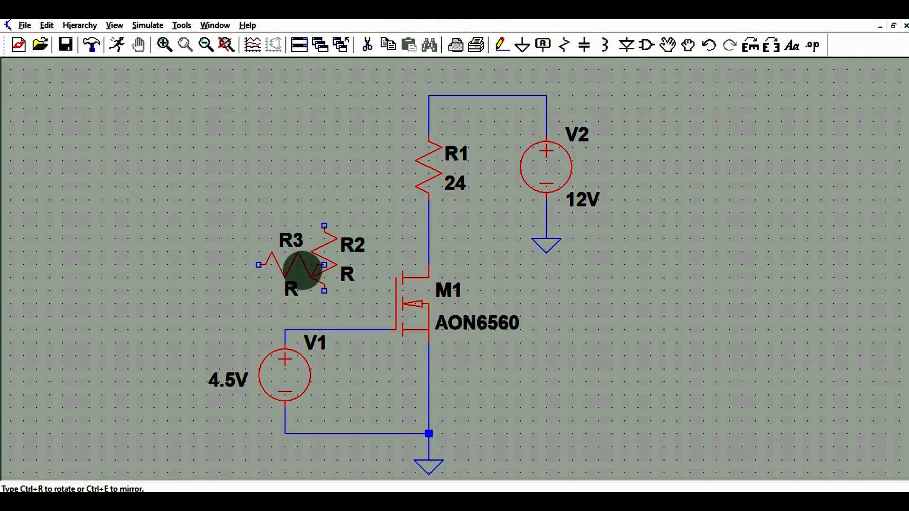
key(ctrl+r)
right_click(332, 298)
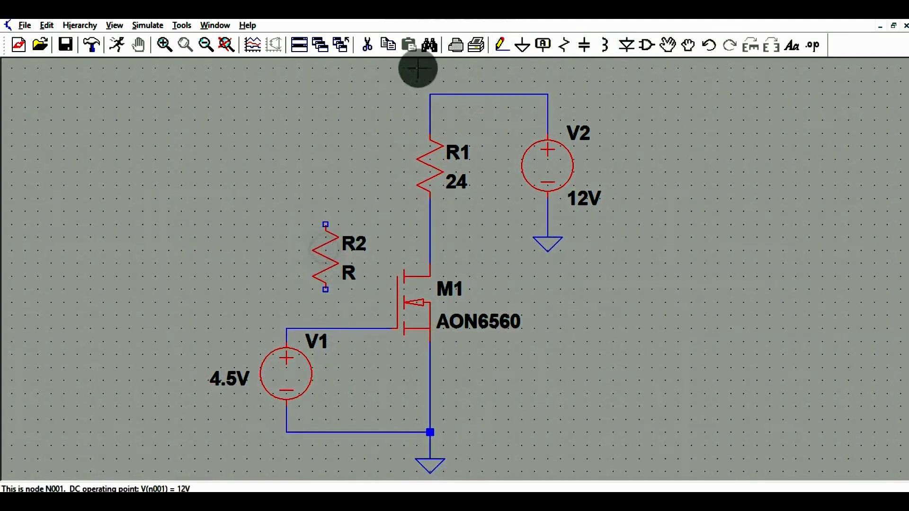
click(374, 41)
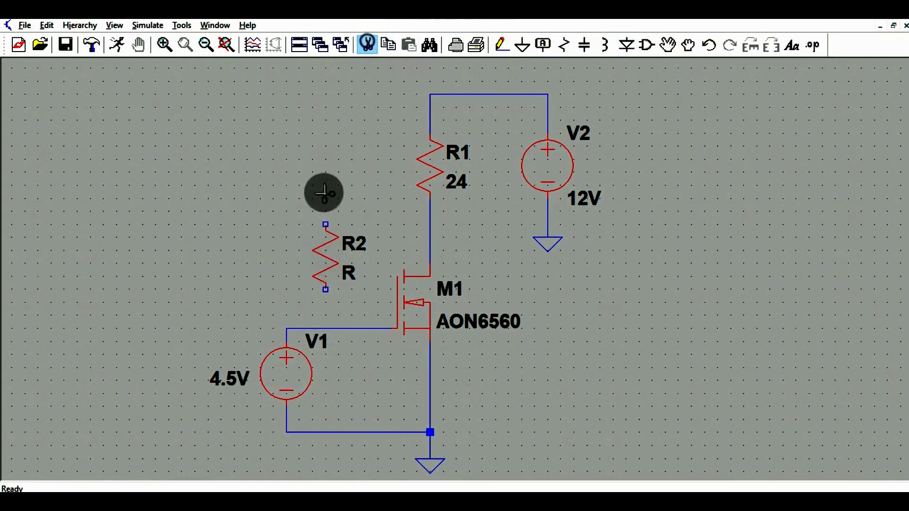
click(319, 263)
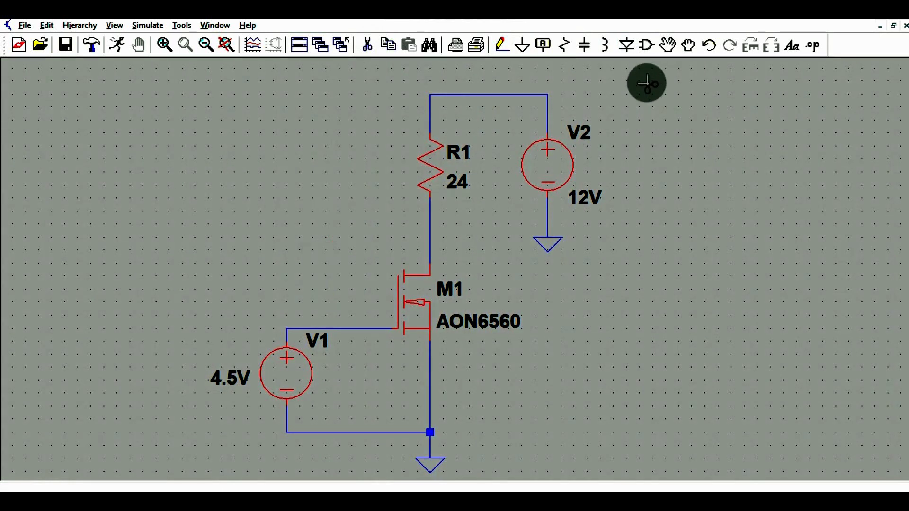
click(565, 45)
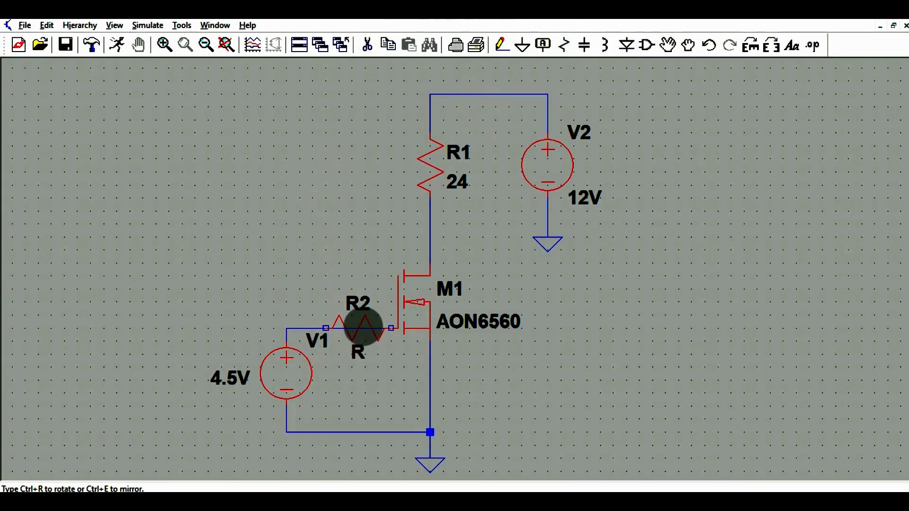
click(355, 326)
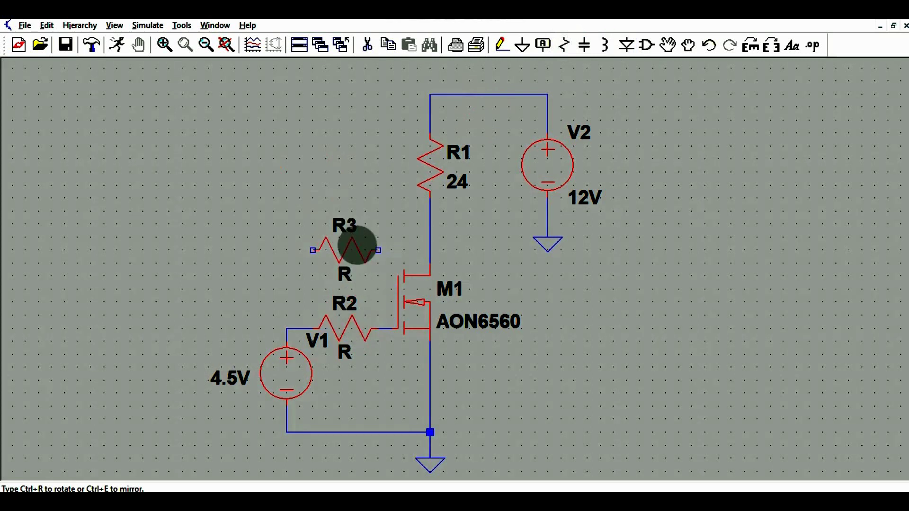
key(Escape)
Step: Set R2's resistance to 10 Ω
right_click(345, 326)
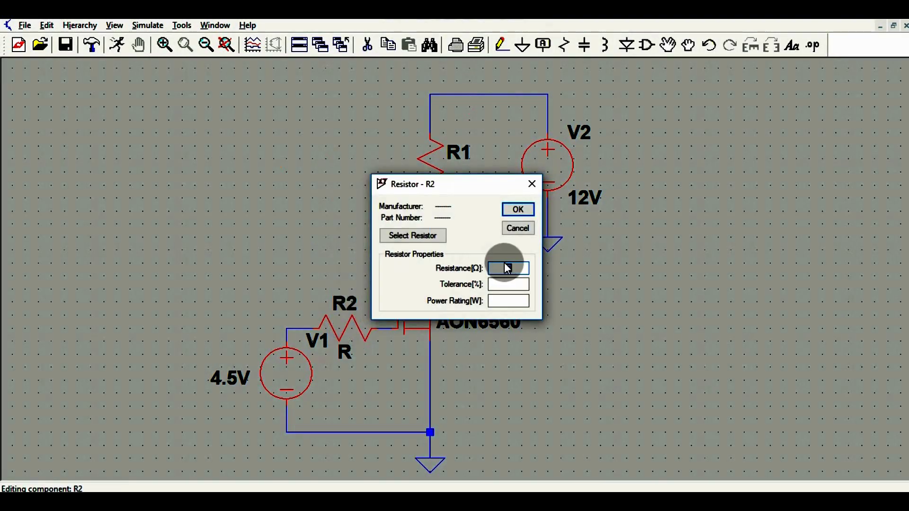
text(10)
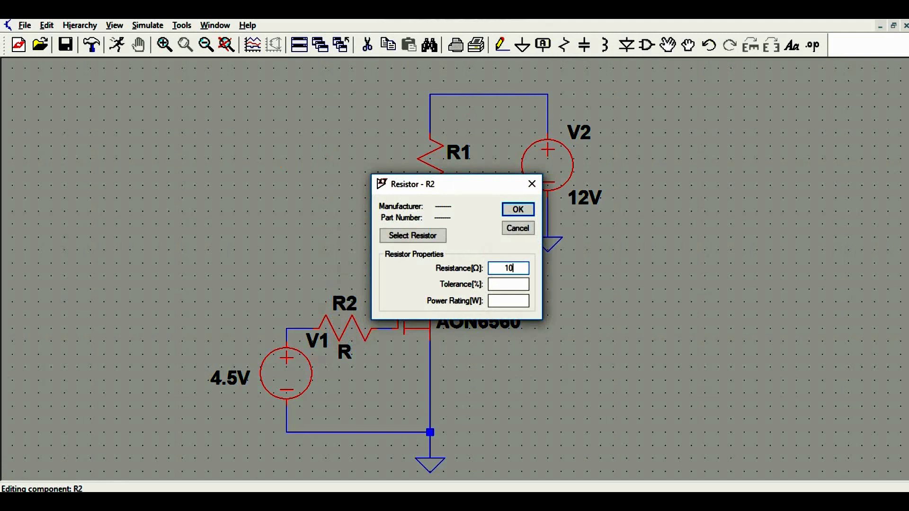
key(Return)
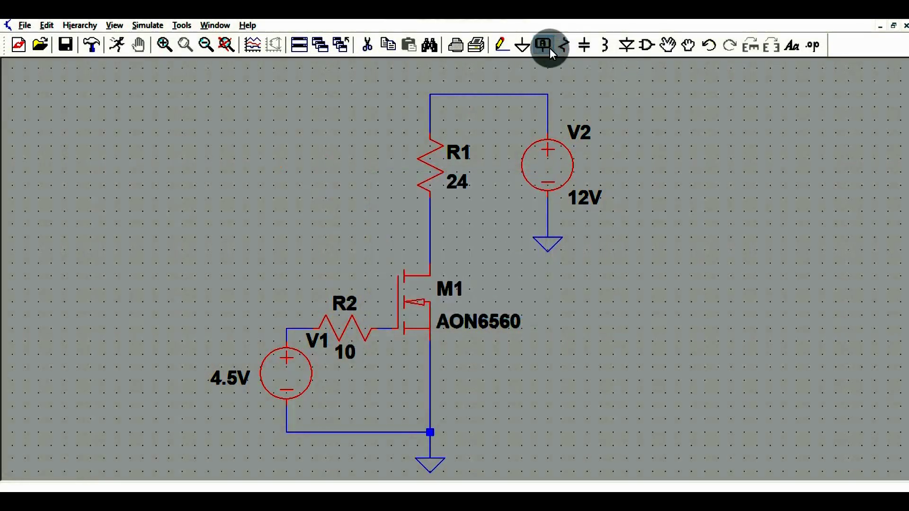
Step: Move the V1 label to sit just below the V1 source
click(666, 48)
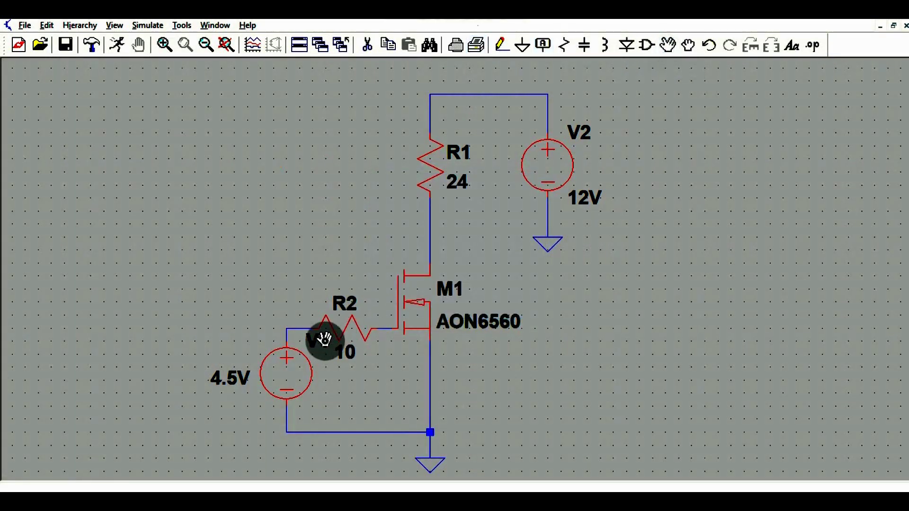
drag(322, 341, 243, 411)
click(242, 415)
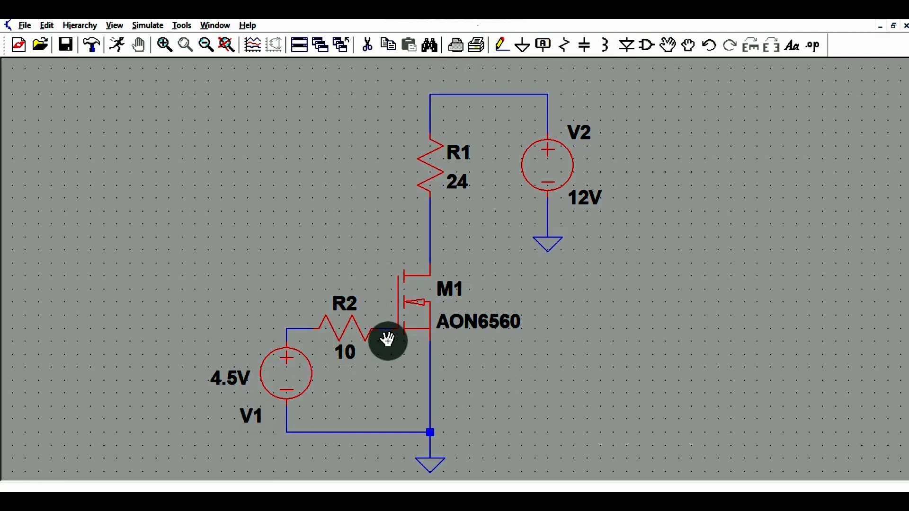
click(565, 46)
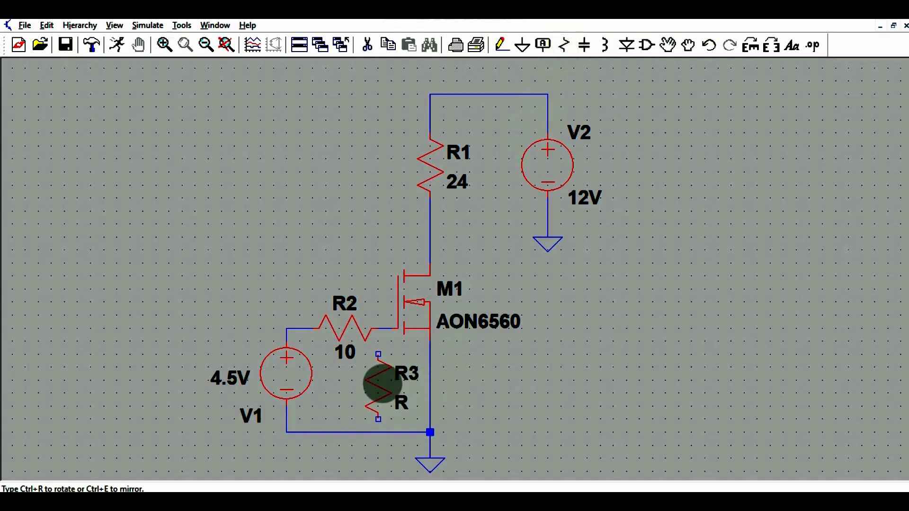
Step: Place R3 as a 100K pull-down, wired from M1's gate wire to the ground wire
click(381, 381)
key(Escape)
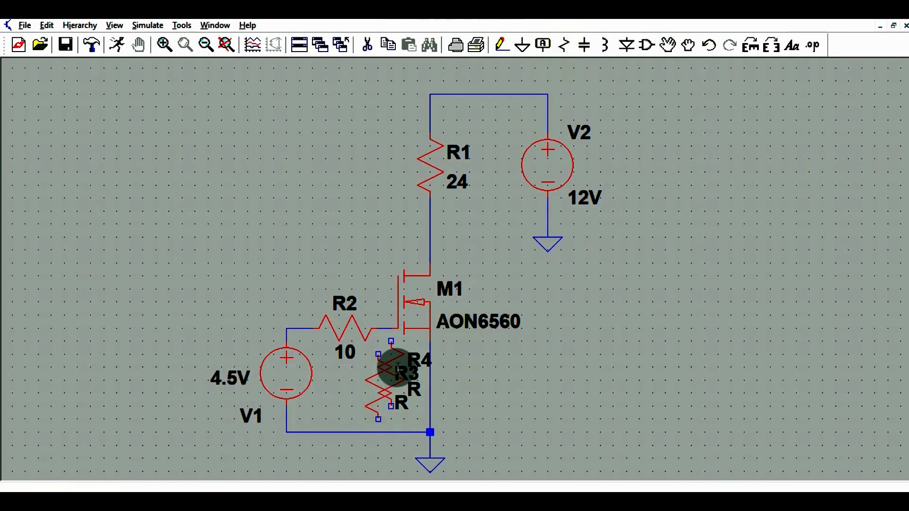
click(496, 45)
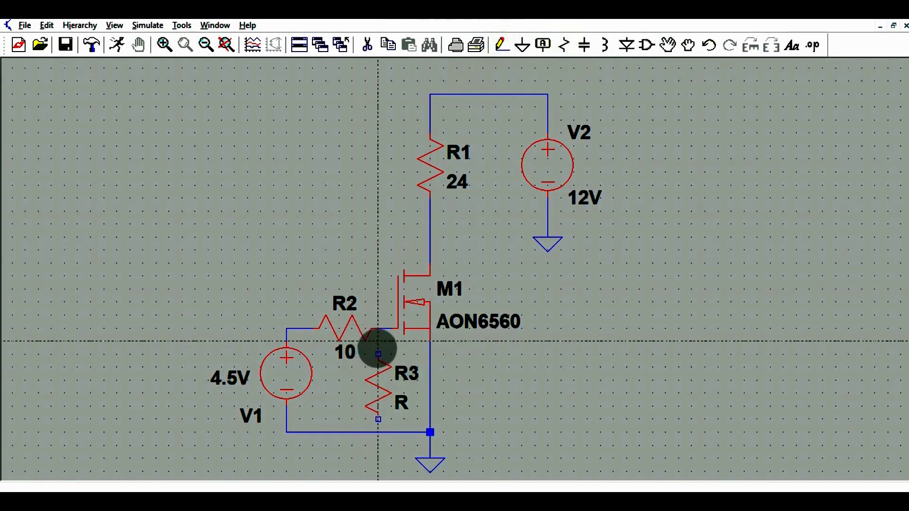
click(377, 354)
click(378, 328)
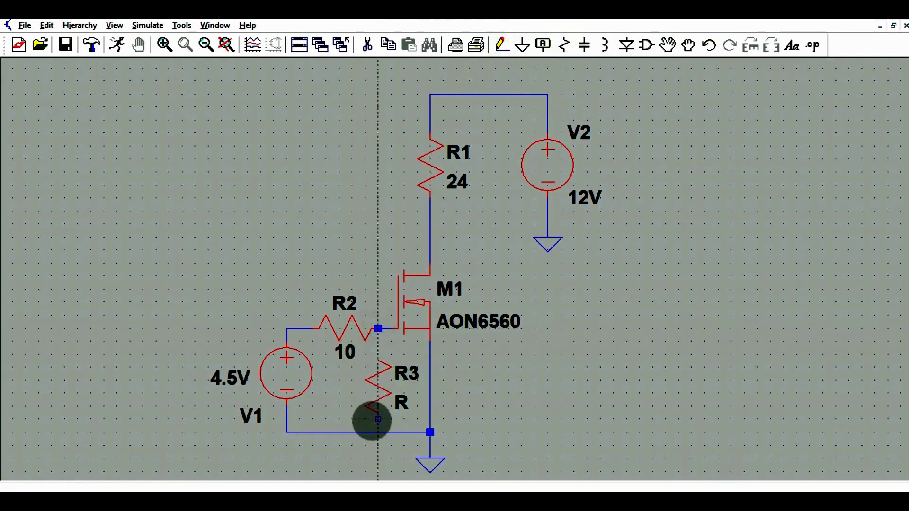
click(378, 419)
click(377, 432)
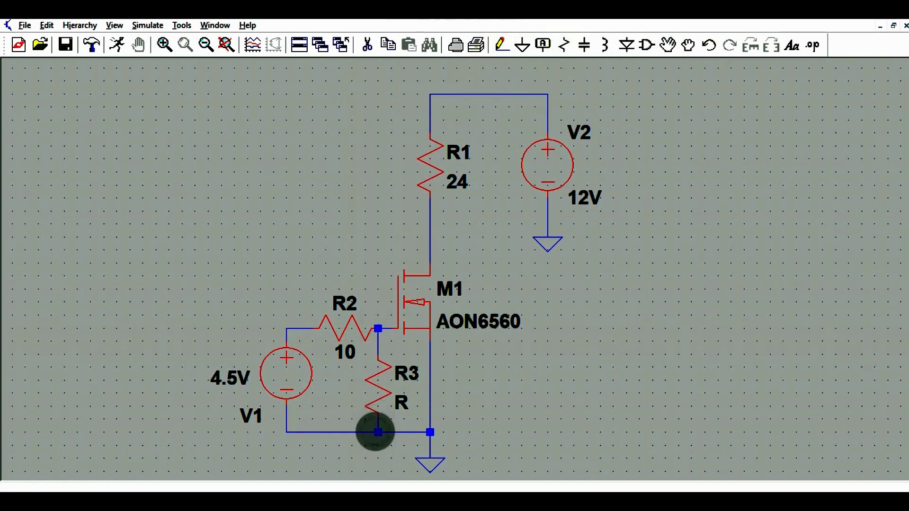
right_click(378, 389)
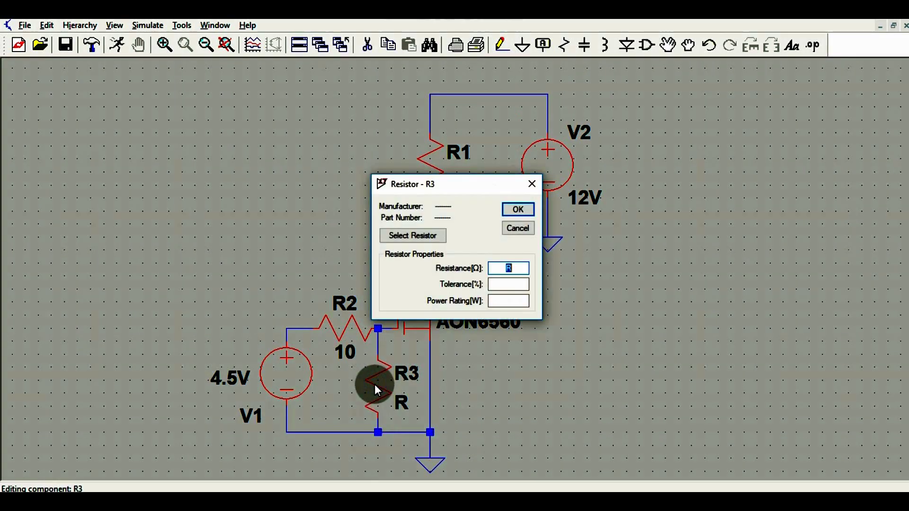
text(100)
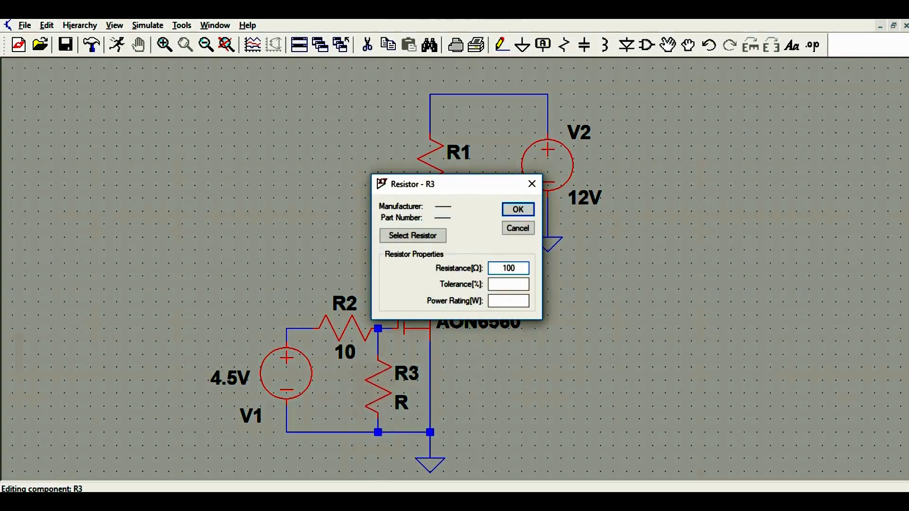
text(K)
key(Return)
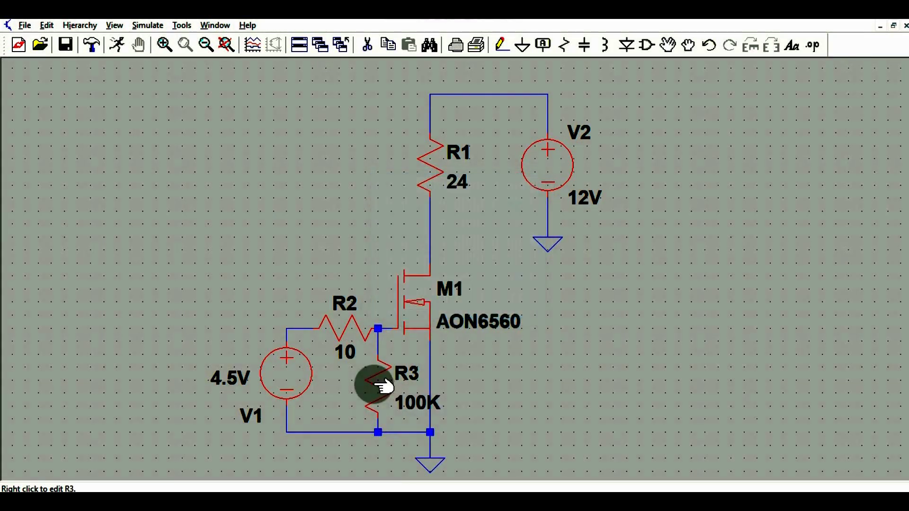
Step: Move R3's 100K value label below the resistor and pick up its R3 name label
click(668, 45)
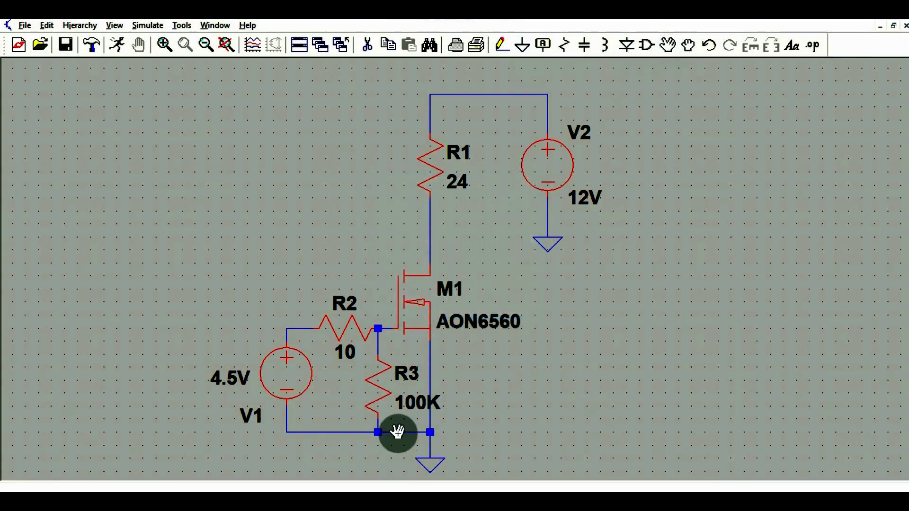
click(412, 401)
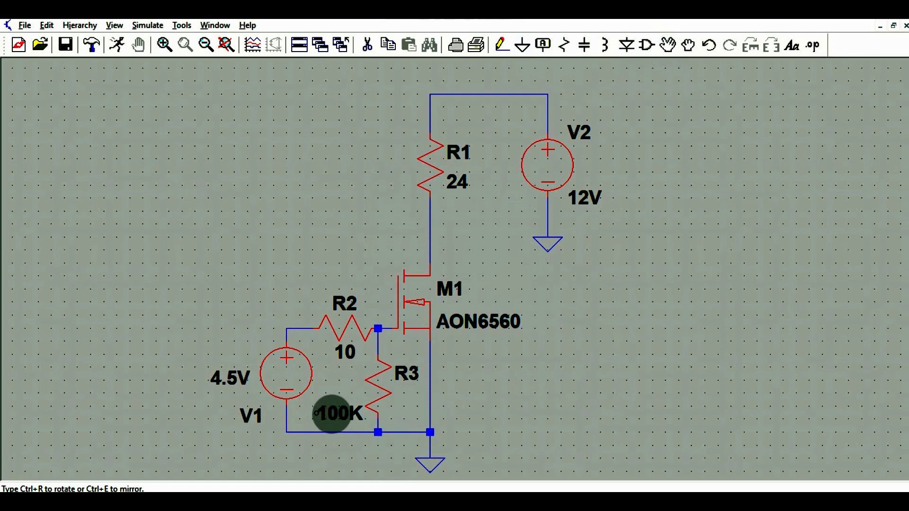
click(334, 416)
click(408, 375)
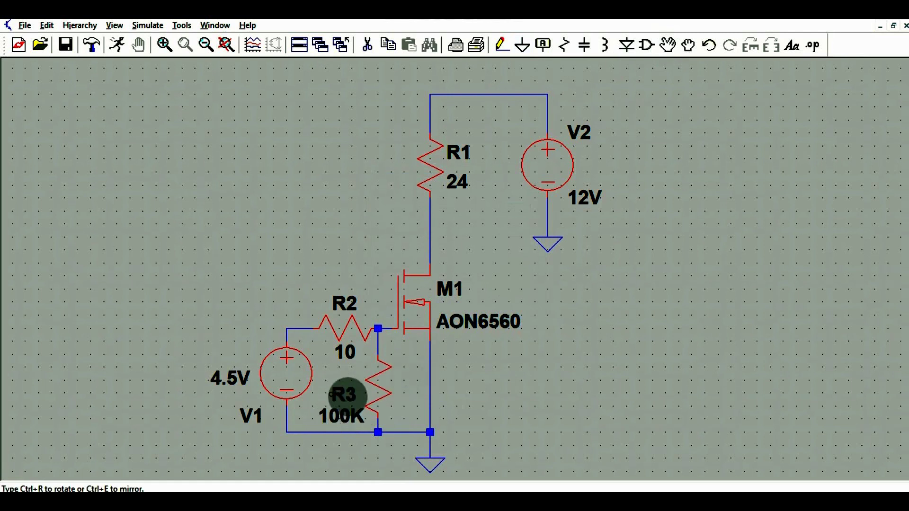
click(346, 394)
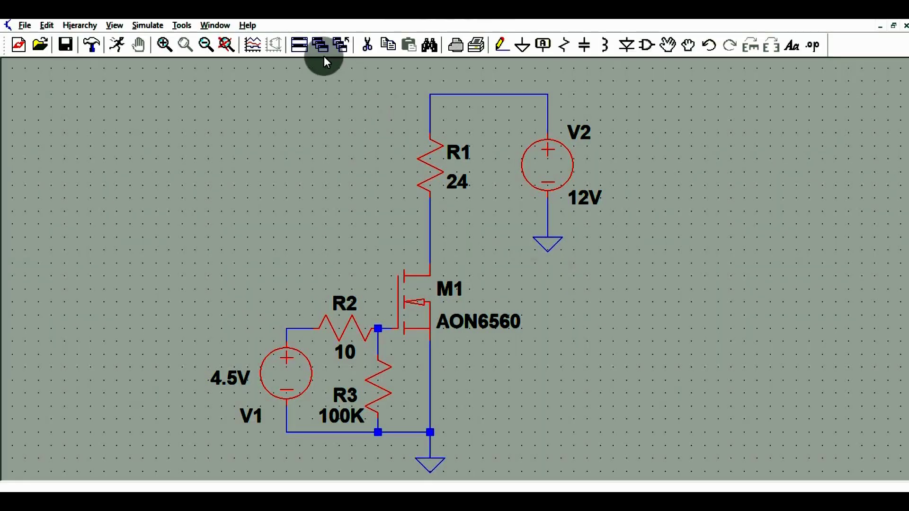
Step: Add a transient analysis with 100m stop time and place the .tran 100m directive left of R1
click(143, 27)
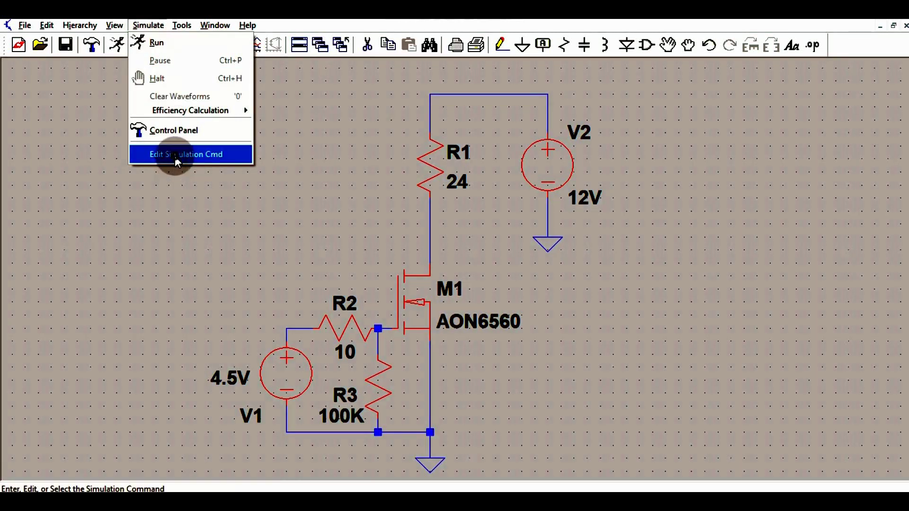
click(175, 155)
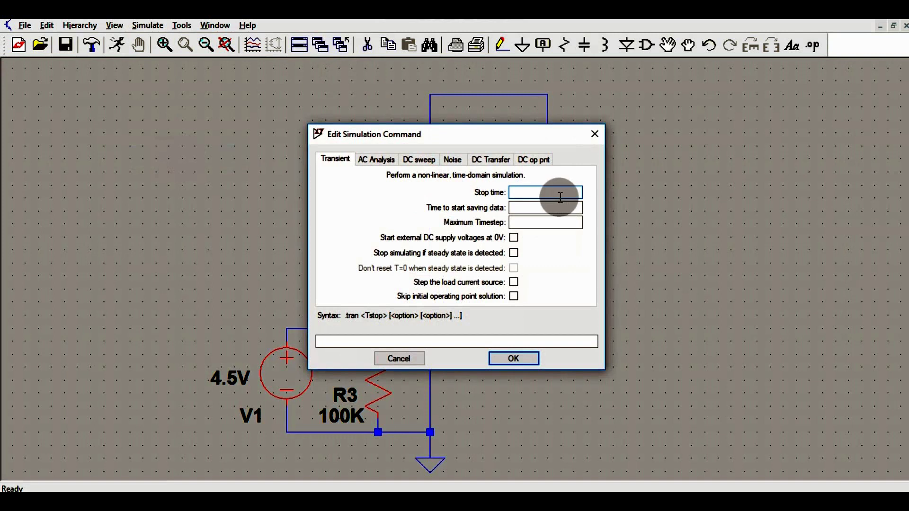
text(100)
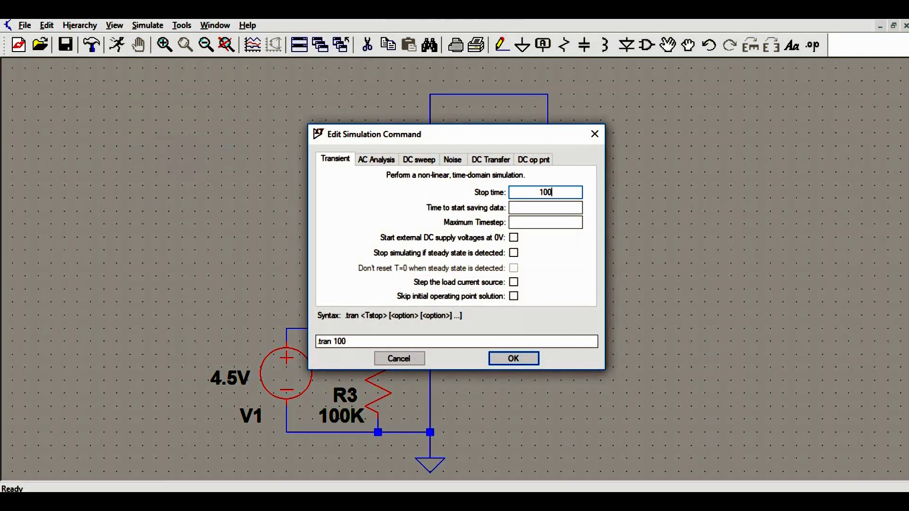
text(m)
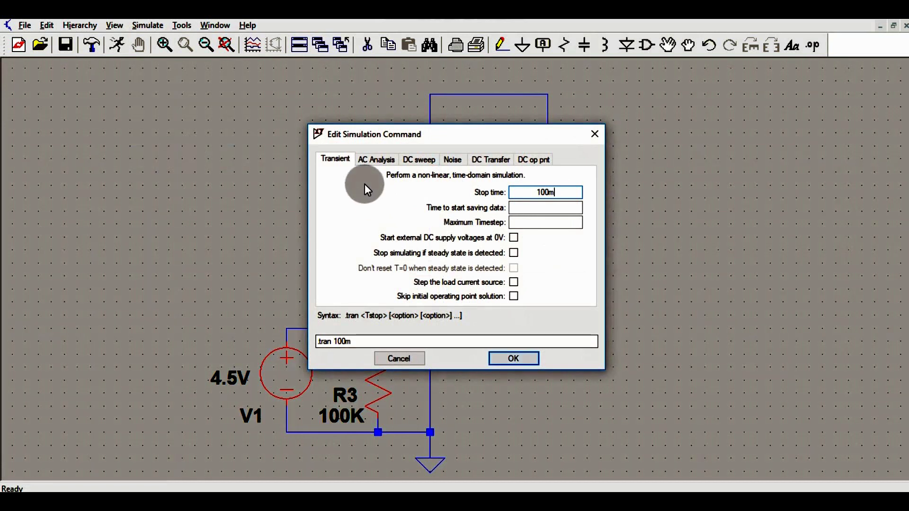
click(336, 156)
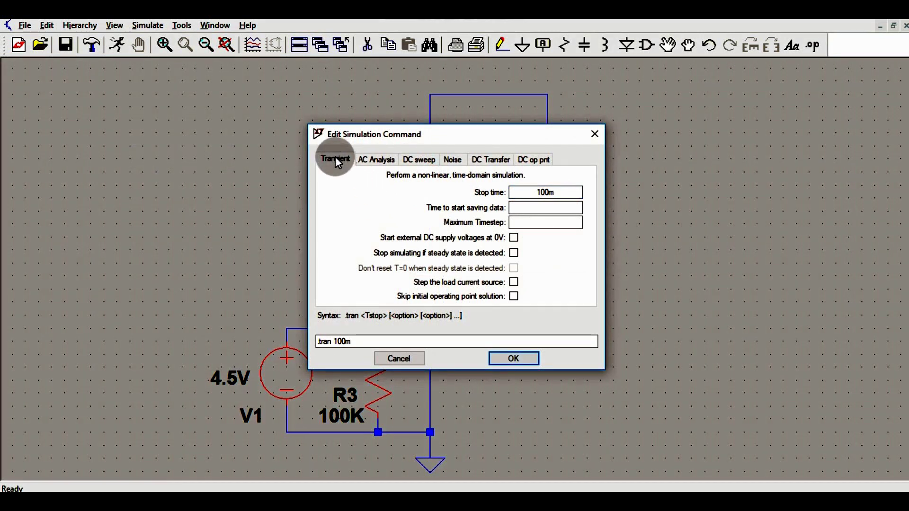
click(521, 359)
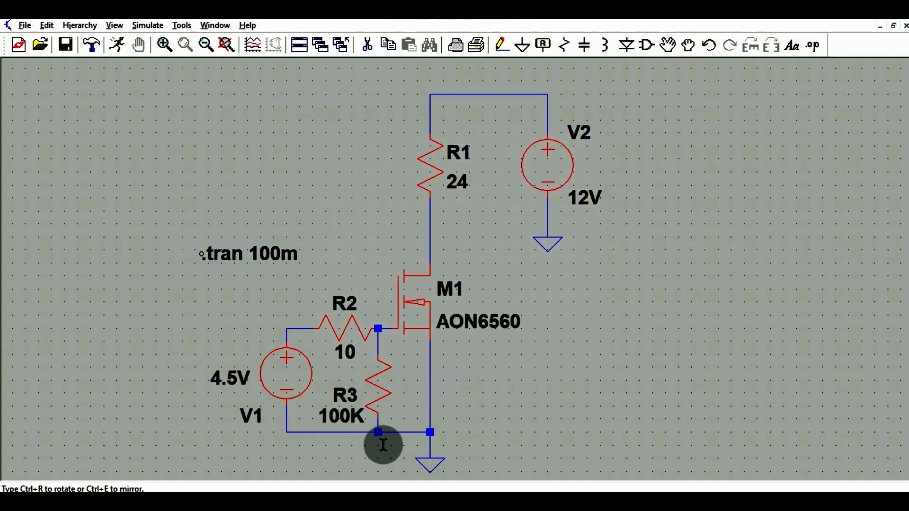
click(442, 420)
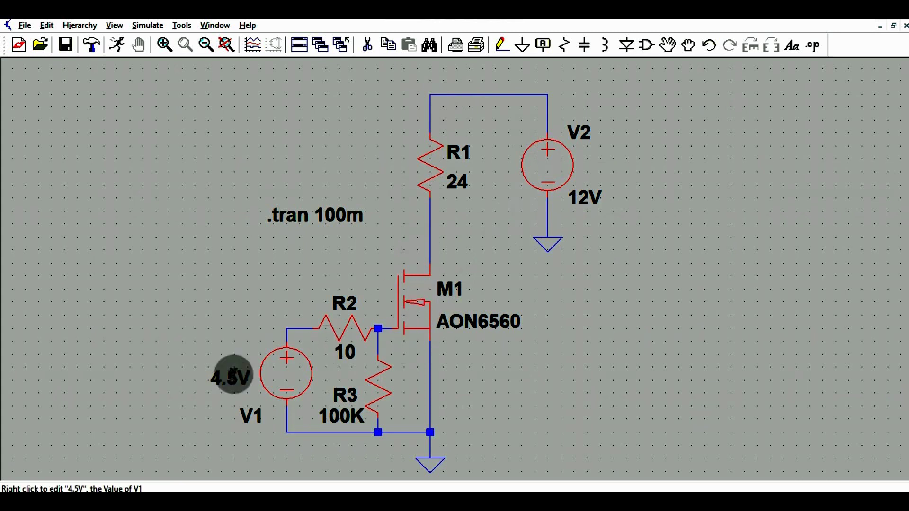
Step: Run the simulation, tile schematic and waveform windows vertically, and fit the circuit in its window
click(116, 47)
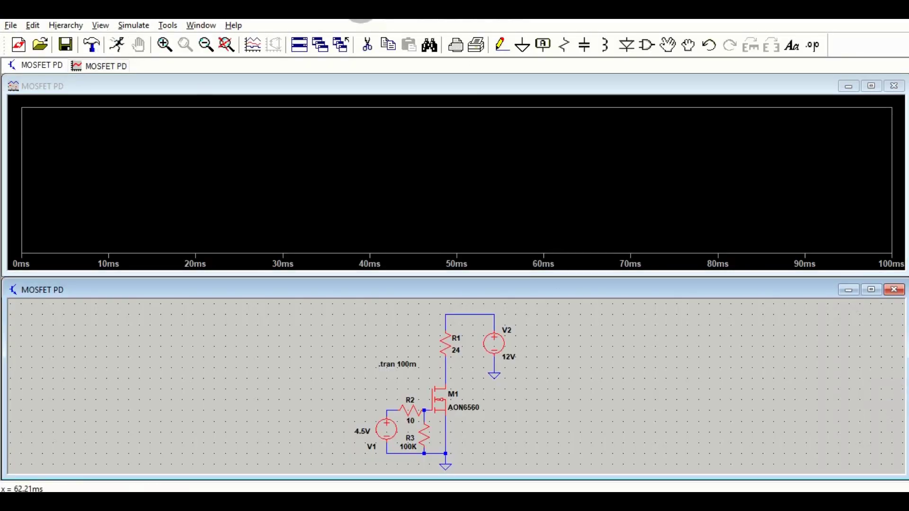
click(193, 26)
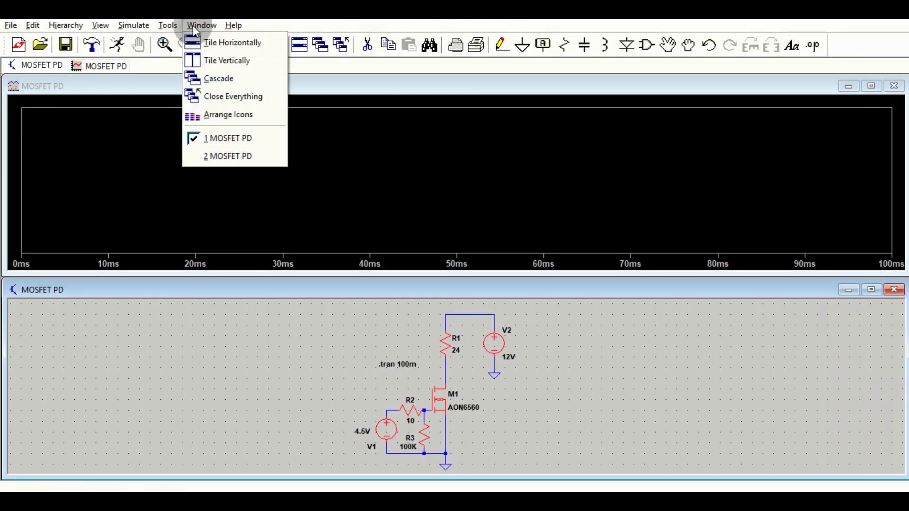
click(215, 59)
scroll(246, 204, up, 5)
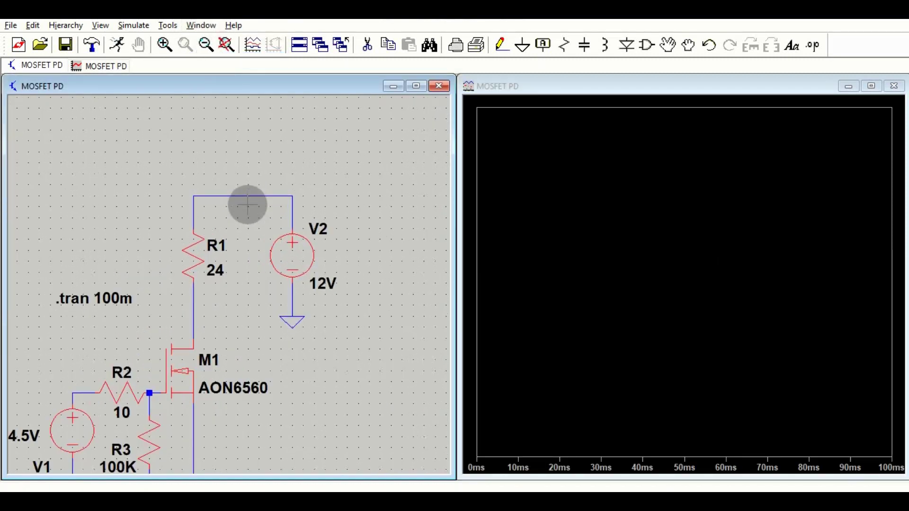
drag(207, 120, 218, 104)
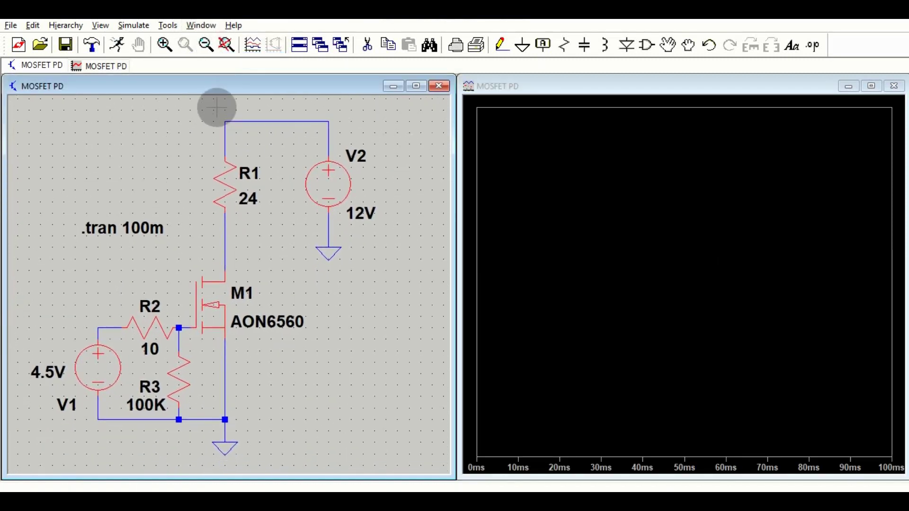
scroll(208, 125, up, 3)
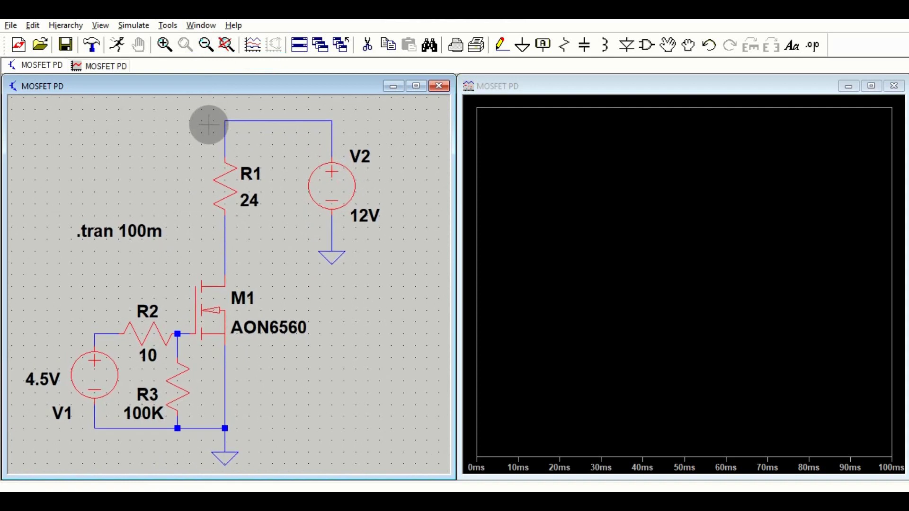
scroll(208, 124, down, 2)
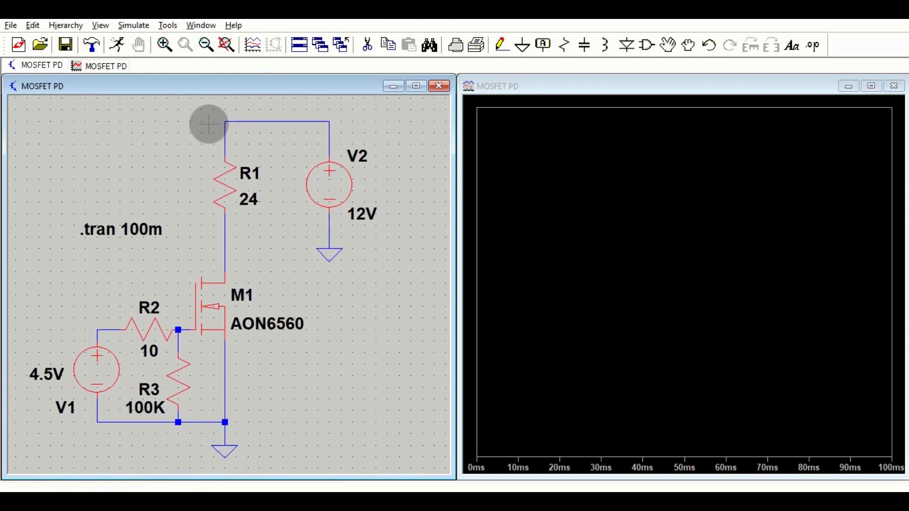
Step: Probe V1's top node to plot V(n003) and add an empty plot pane above it
click(103, 335)
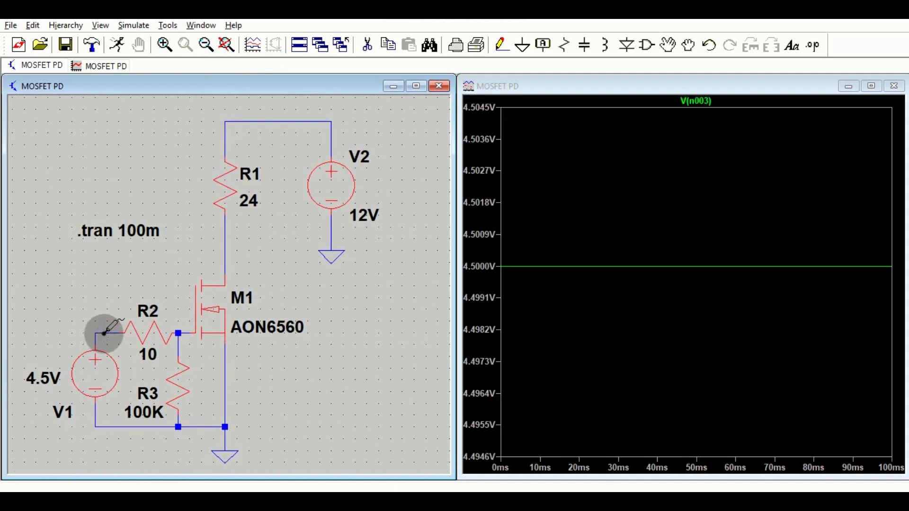
right_click(672, 263)
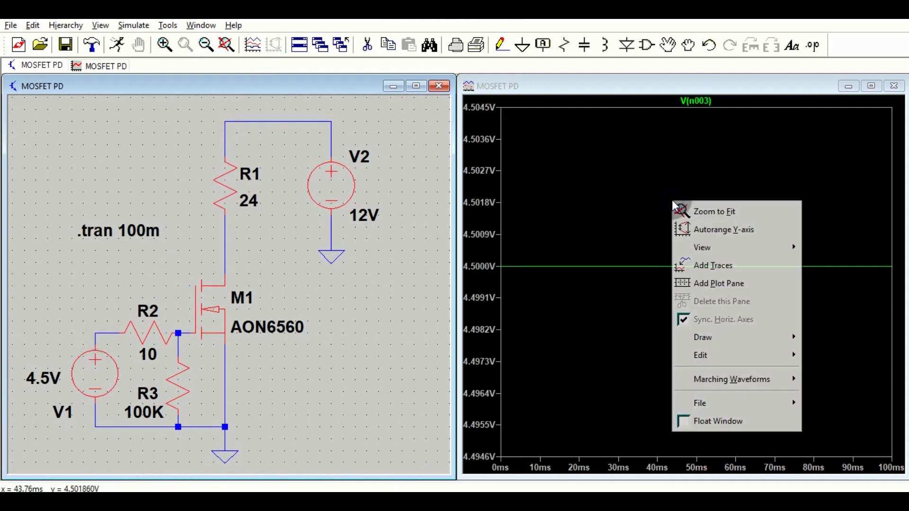
click(705, 289)
click(612, 384)
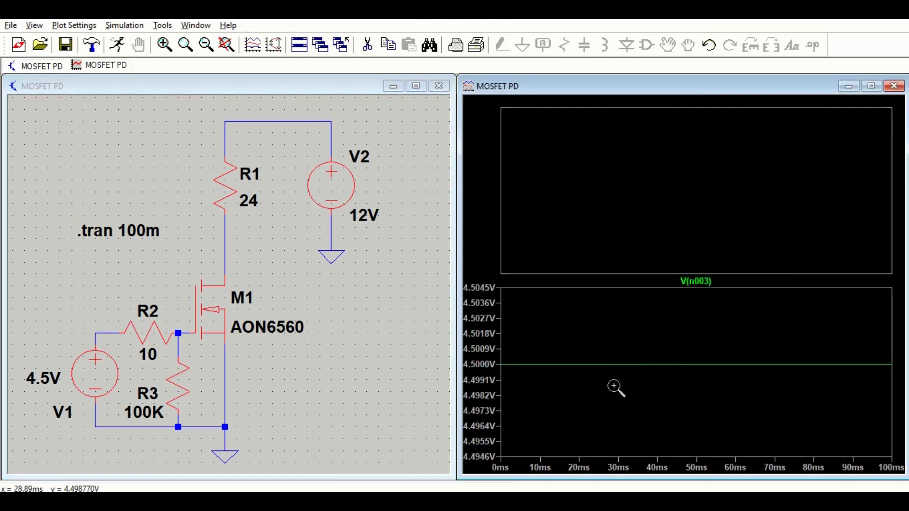
click(102, 333)
click(224, 326)
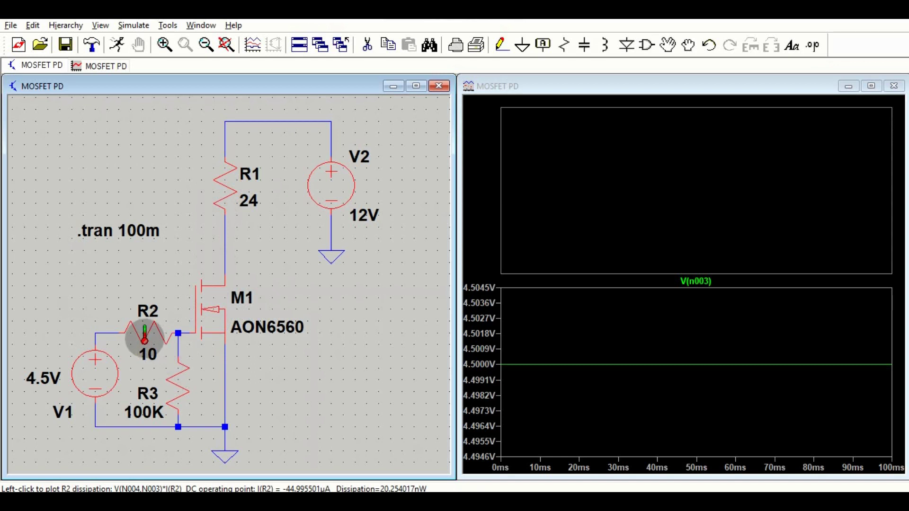
Step: Probe transistor M1 to plot its power dissipation, about 433.74µW, next to V(n003)
click(216, 313)
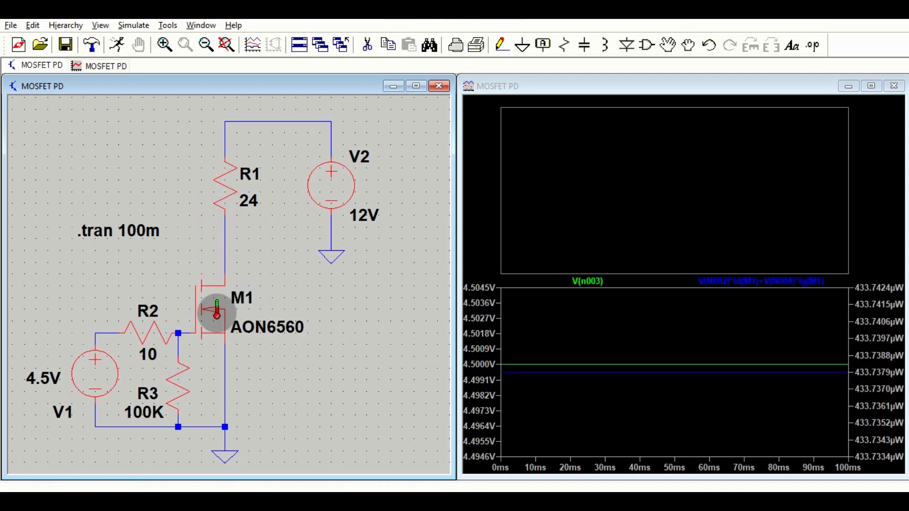
click(638, 210)
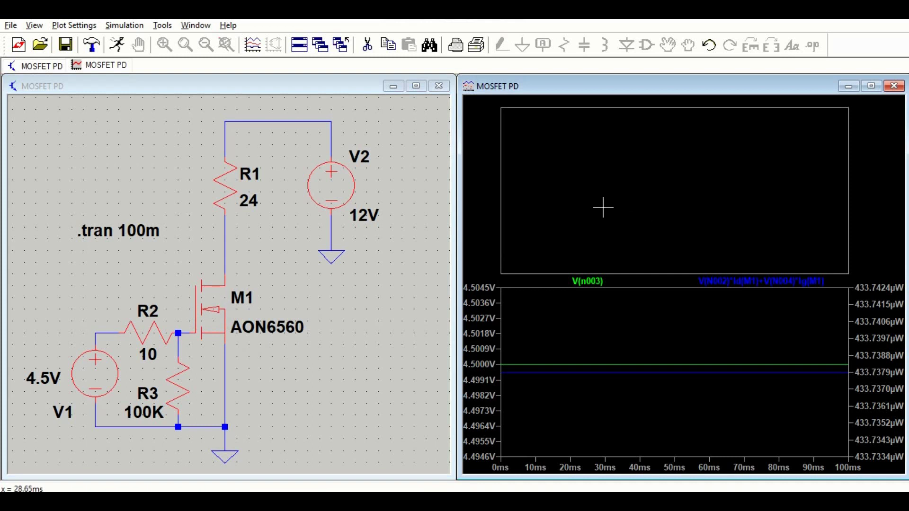
click(207, 312)
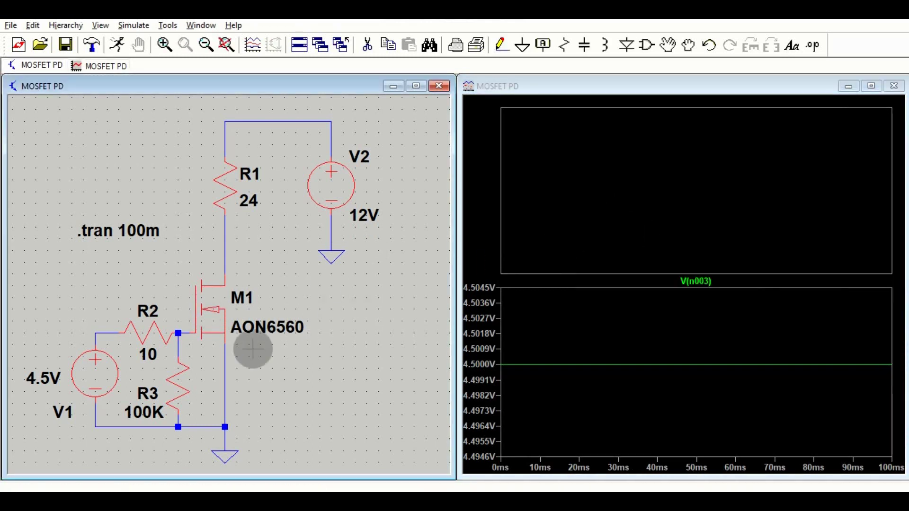
click(203, 304)
click(202, 304)
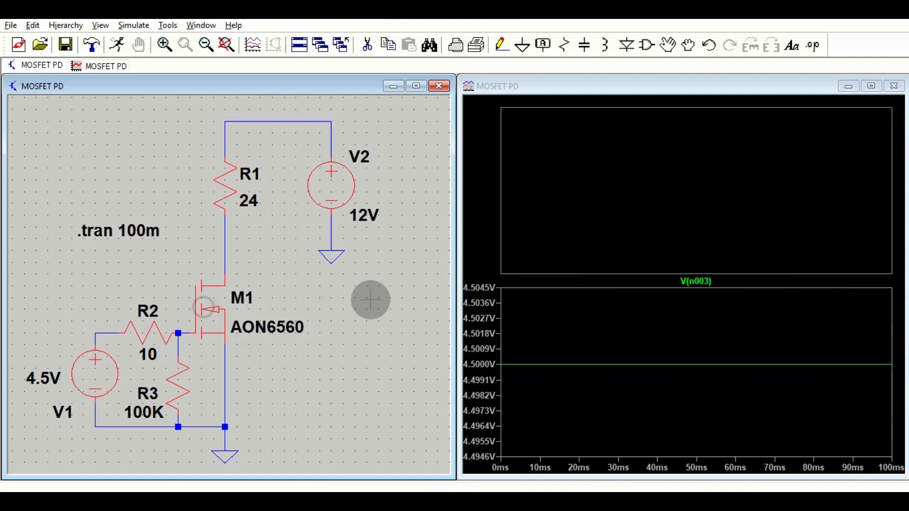
click(656, 220)
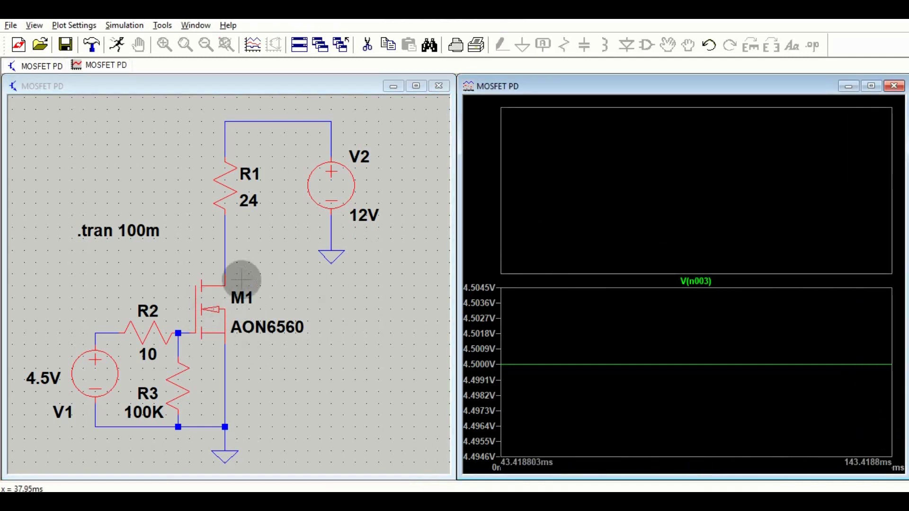
click(216, 309)
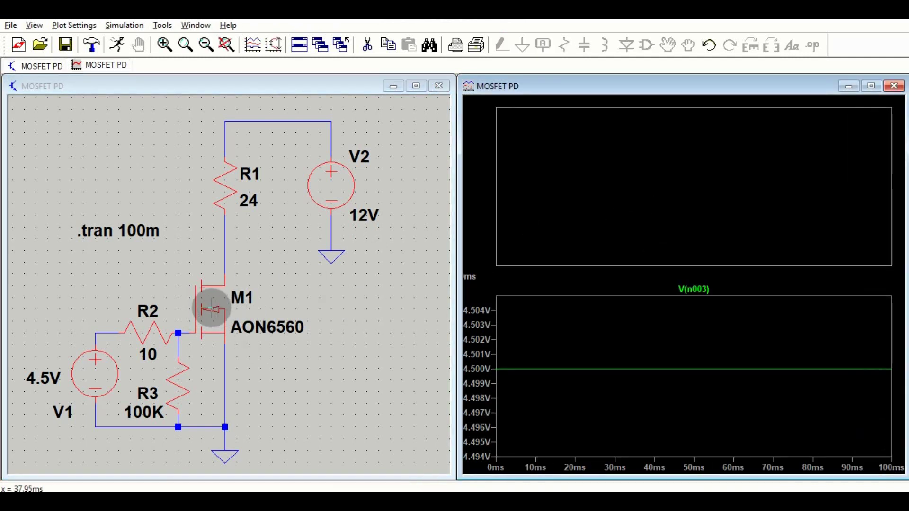
click(213, 308)
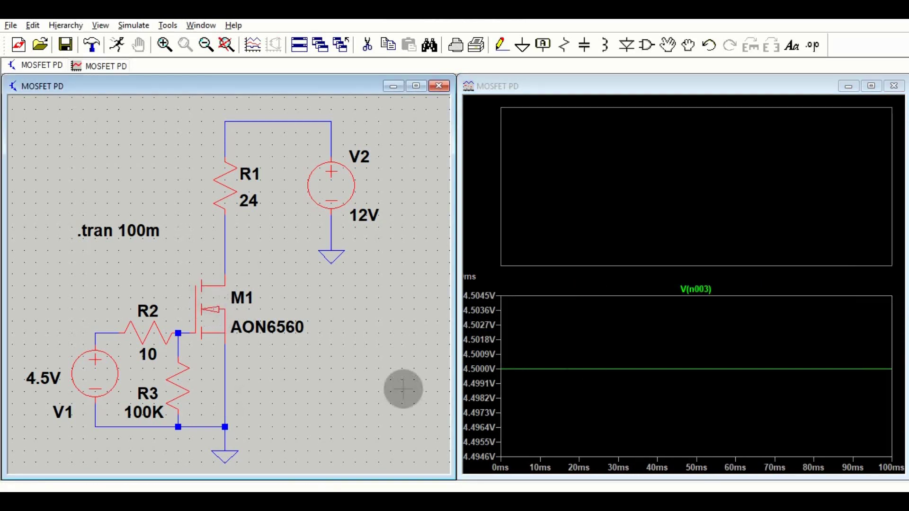
click(570, 377)
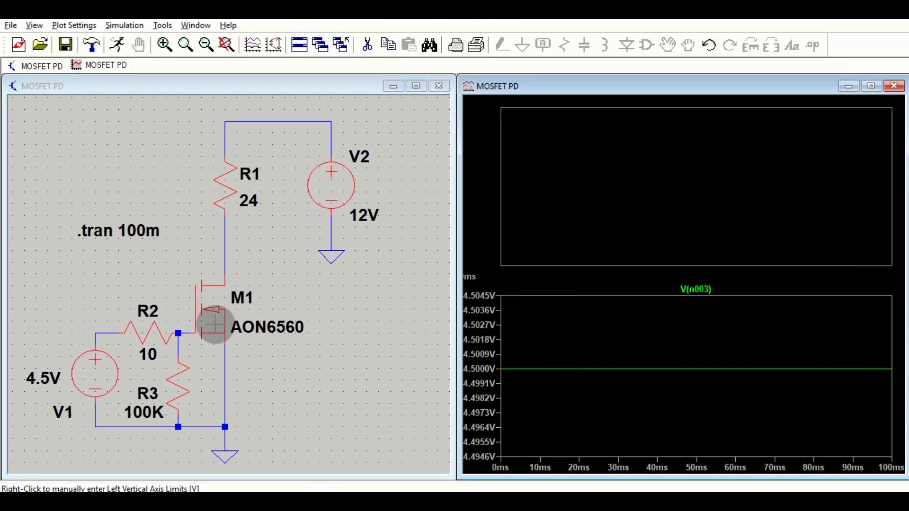
click(103, 334)
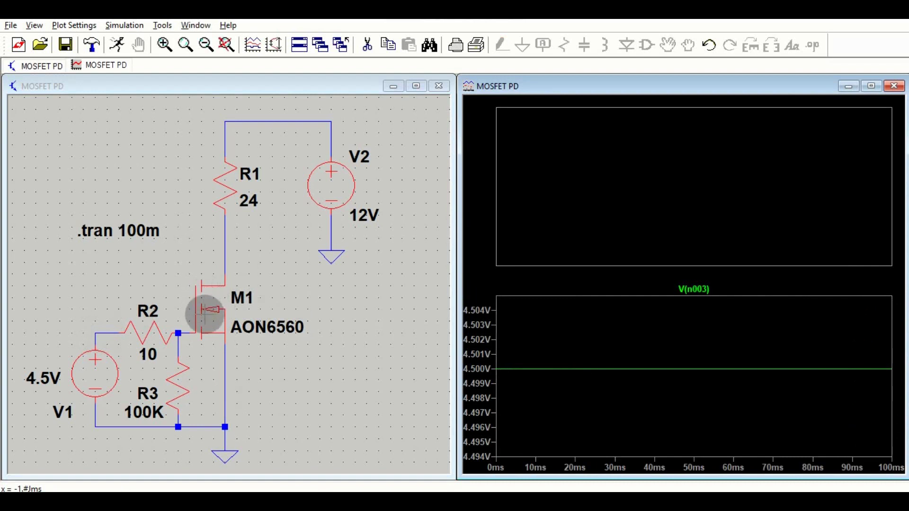
click(204, 311)
alt+click(206, 311)
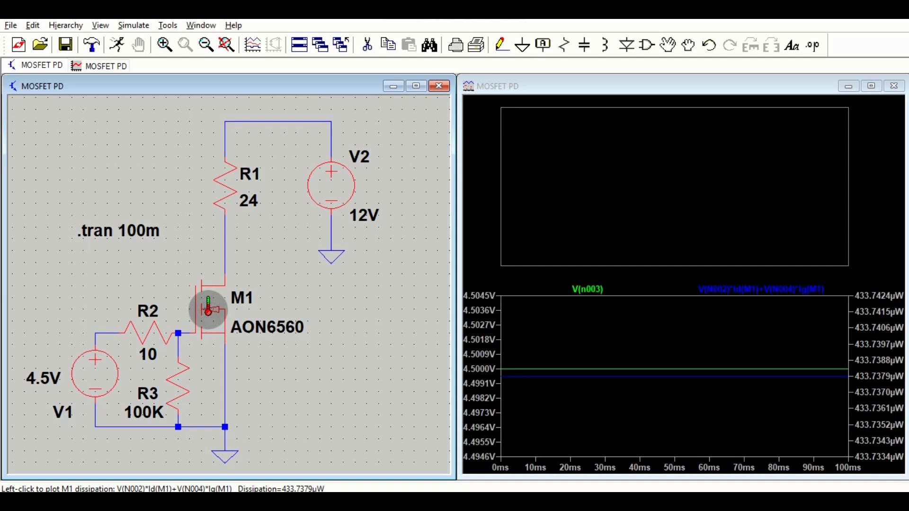
Step: Delete the empty upper pane from the waveform window
right_click(632, 185)
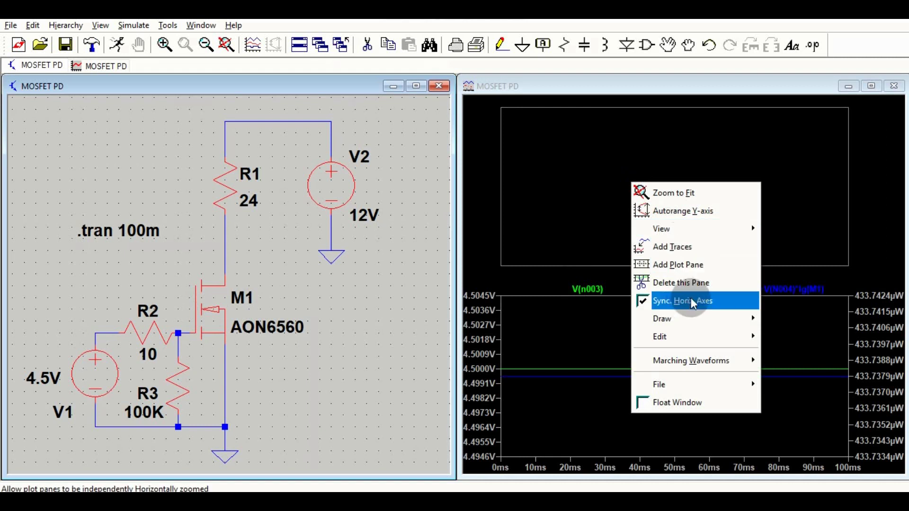
click(694, 284)
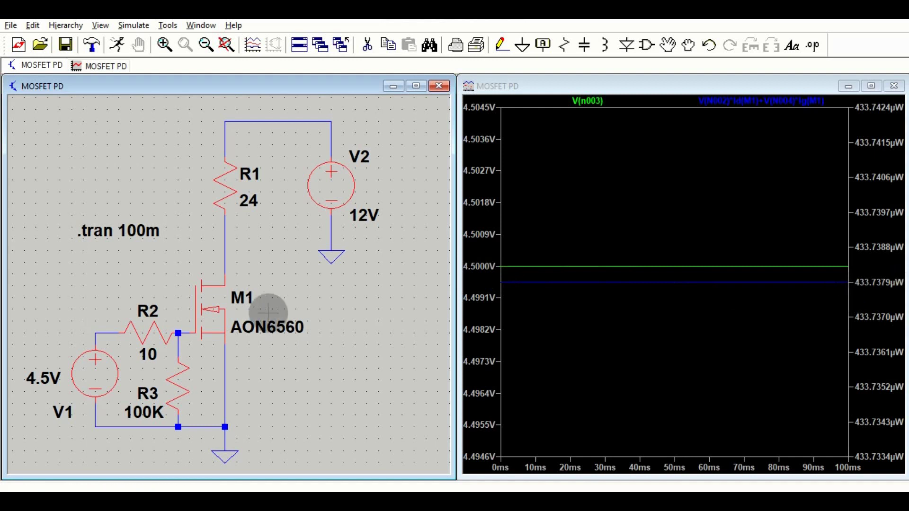
Step: Change V1's DC voltage to 7V and rerun the simulation
right_click(100, 372)
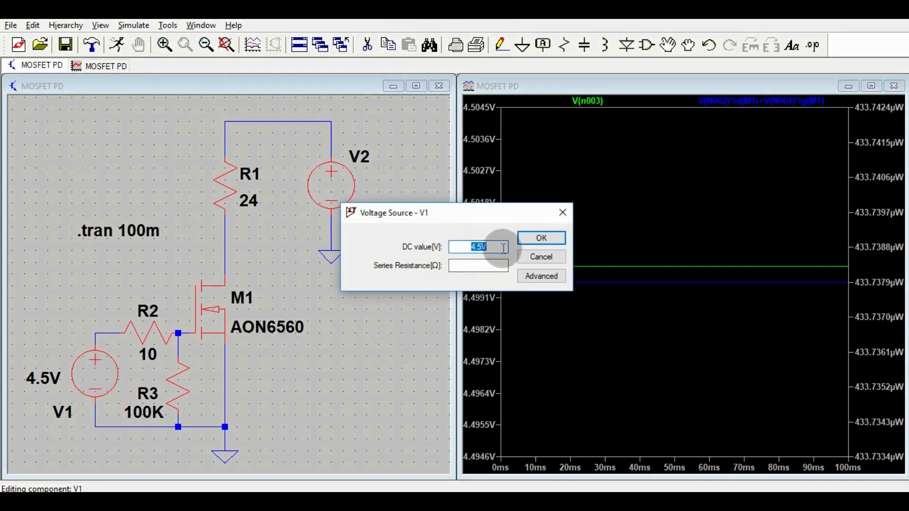
text(7V)
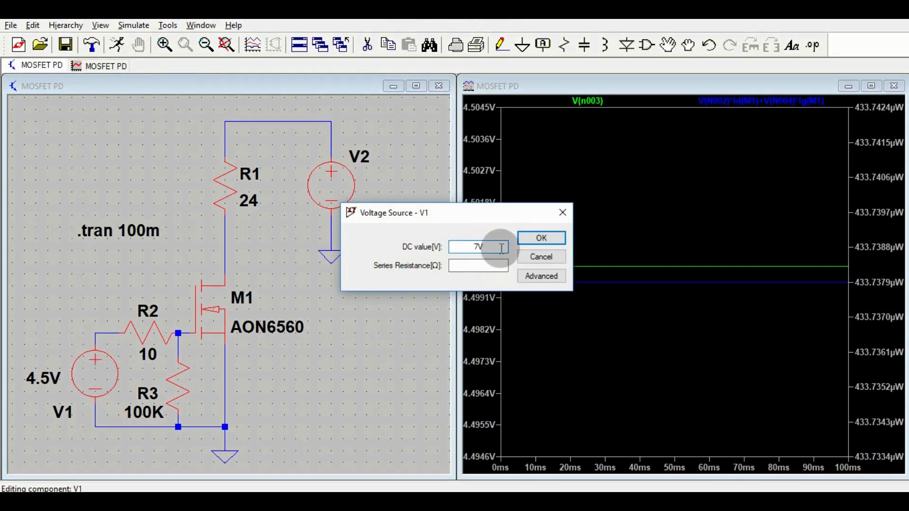
key(Return)
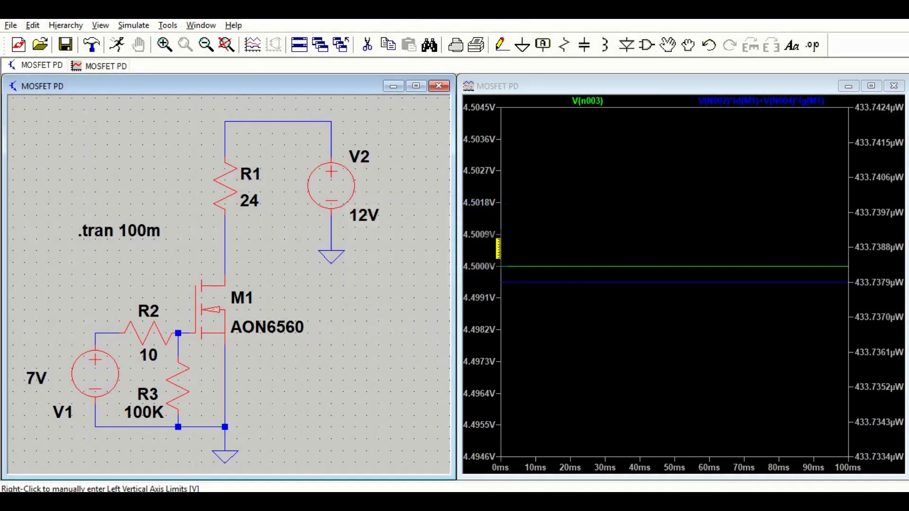
click(118, 46)
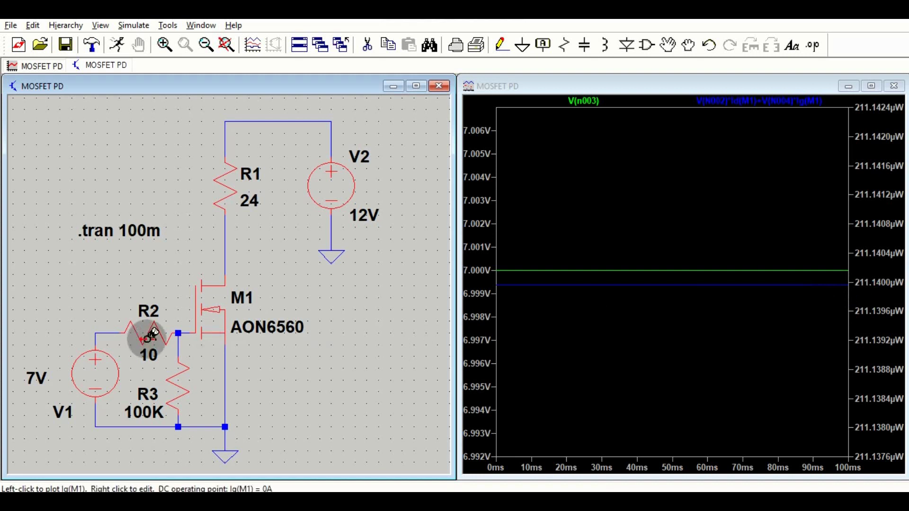
Step: Change V1's DC voltage to 8V and rerun the simulation
right_click(97, 364)
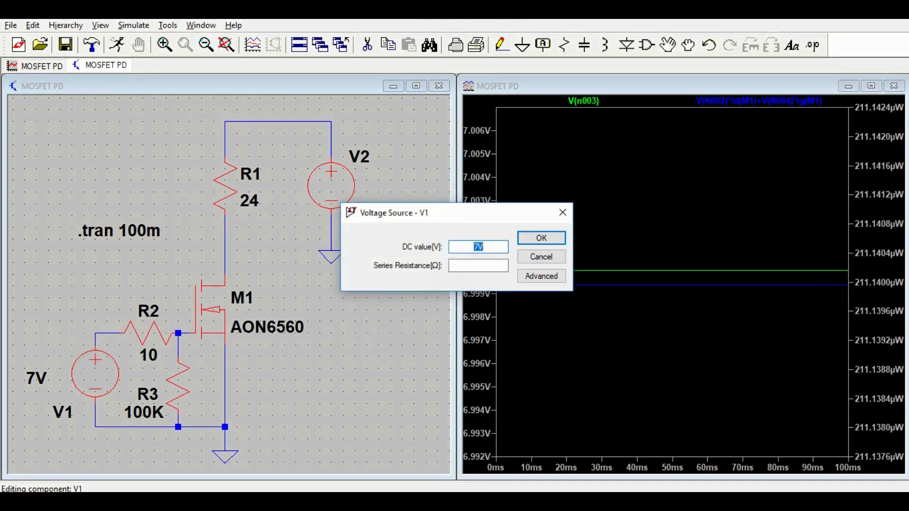
text(8V)
key(Return)
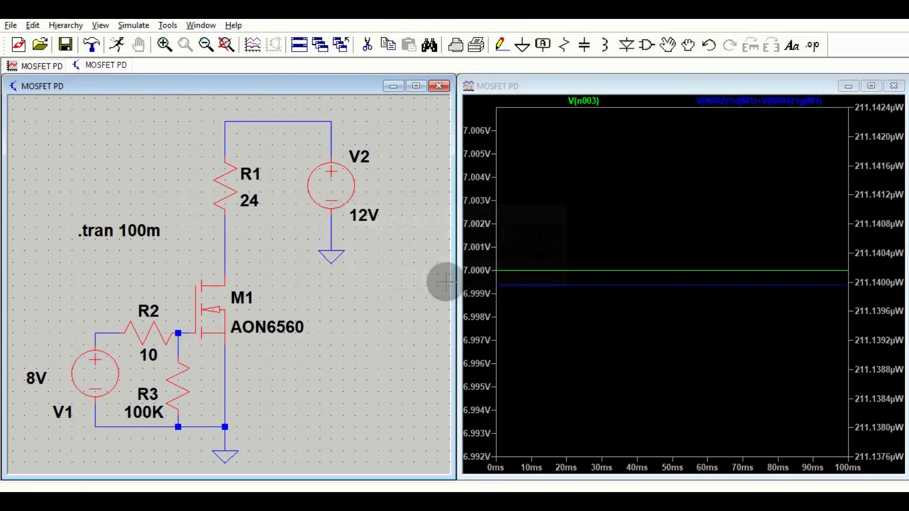
click(118, 43)
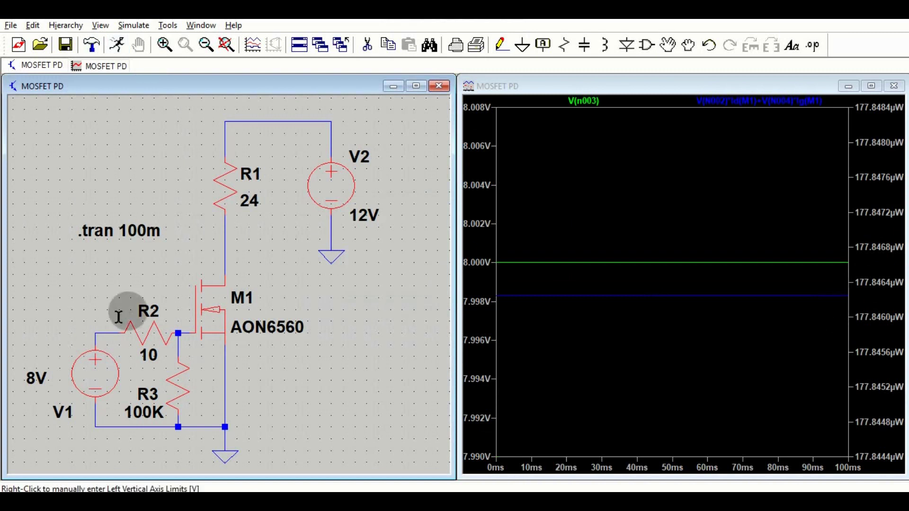
Step: Change V1's DC voltage to 10V and rerun the simulation
right_click(92, 375)
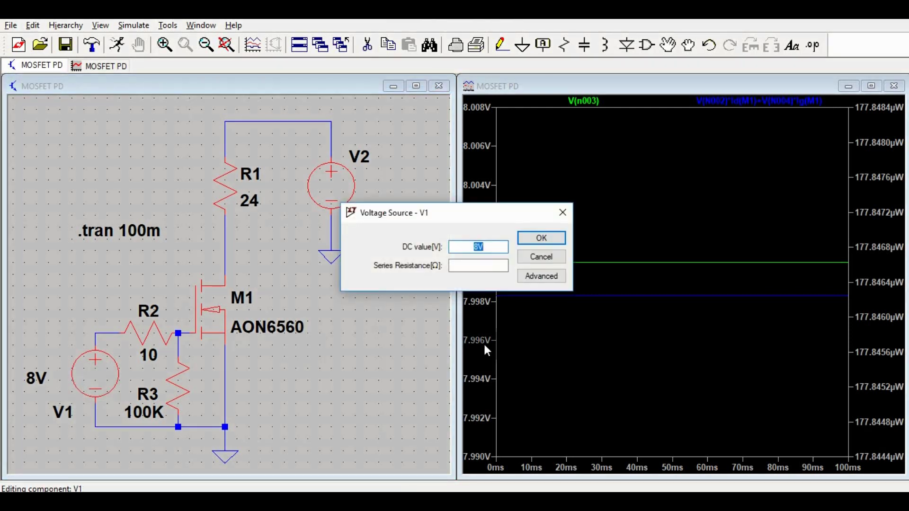
text(10V)
click(542, 240)
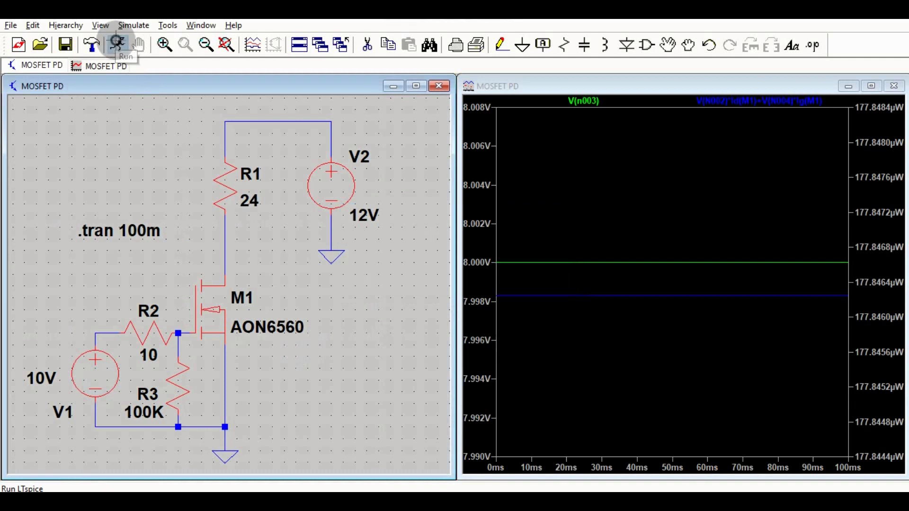
click(117, 44)
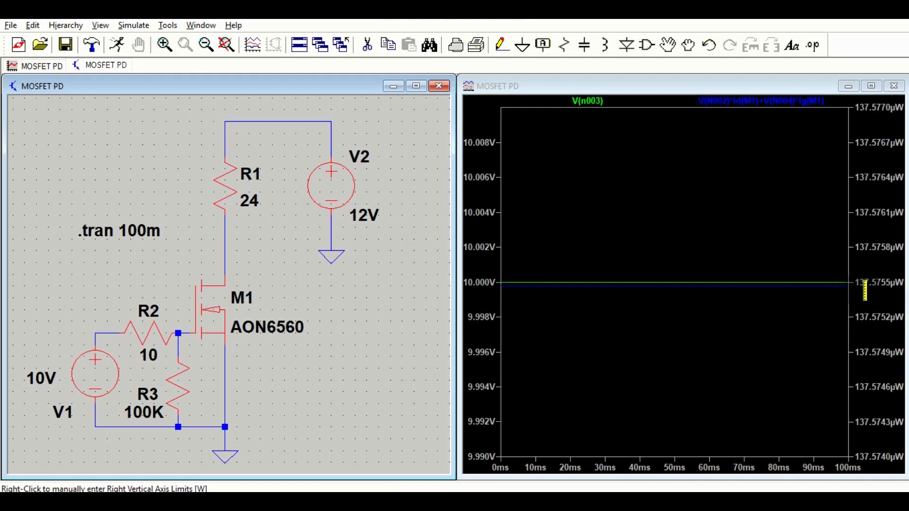
Step: Edit source V1 to restore its DC value to 4.5V
right_click(91, 374)
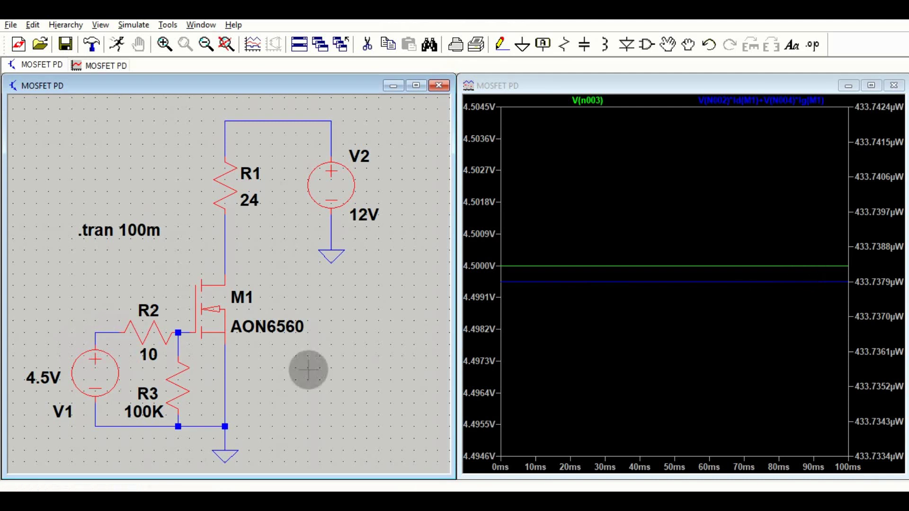
Step: Change V1's DC value to 10V and rerun the simulation to show M1 dissipating about 137.58µW
right_click(90, 363)
text(10V)
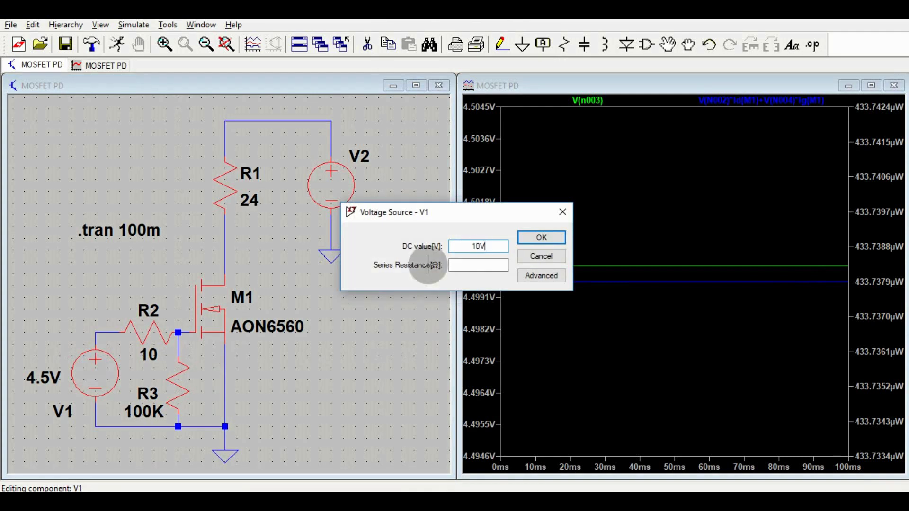
key(Return)
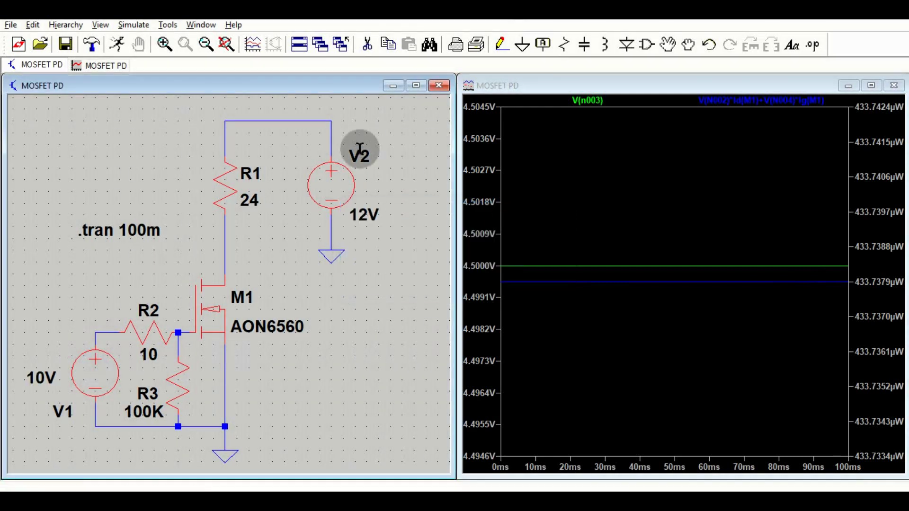
click(115, 40)
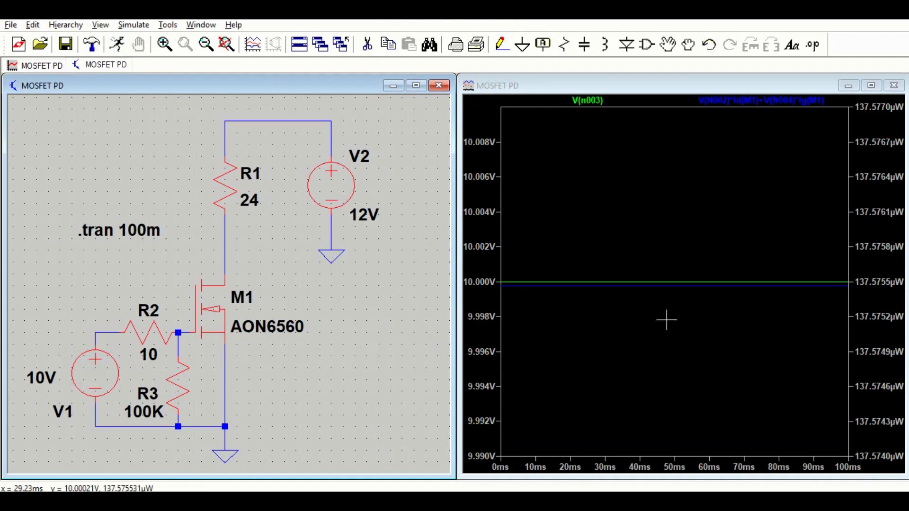